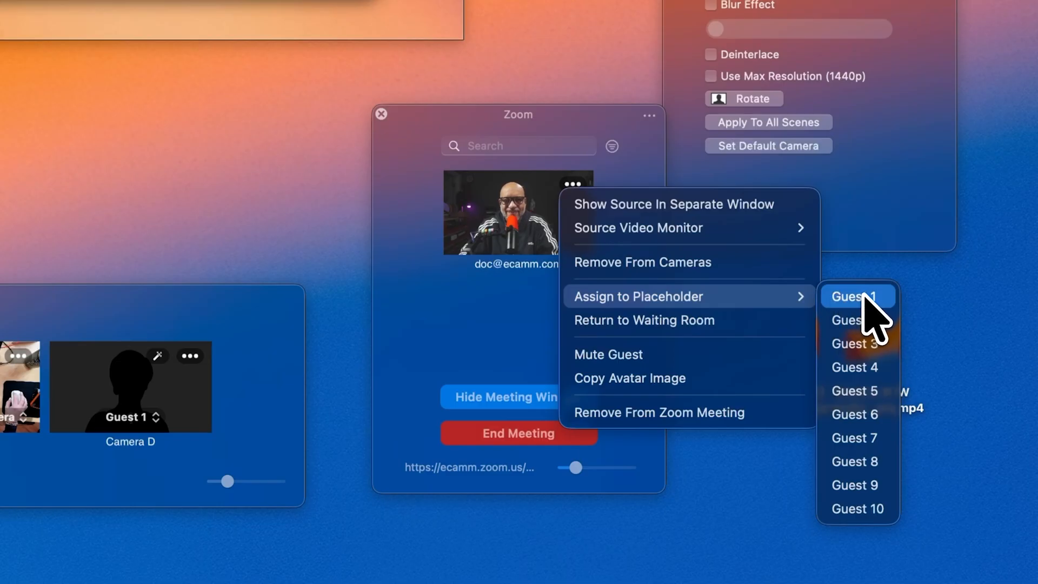
Assign the Zoom participant to the Guest 1 placeholder and switch to the Side by Side scene
click(863, 297)
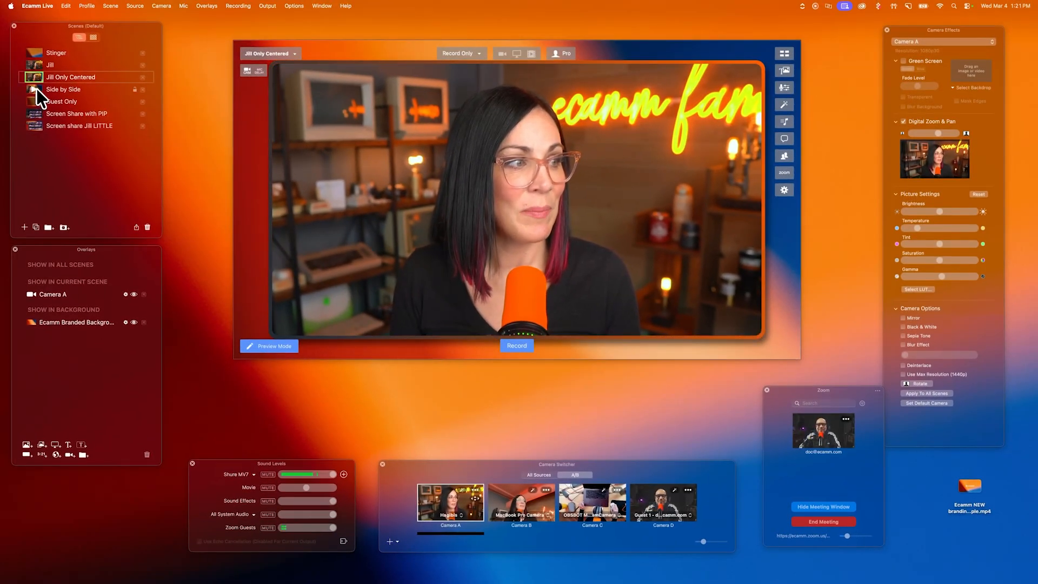
click(37, 89)
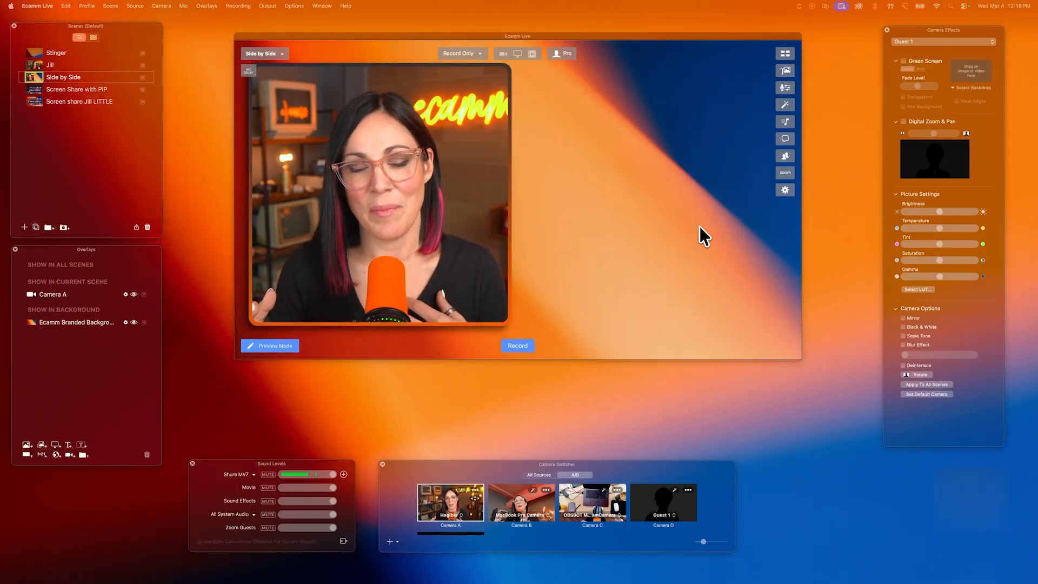
Show the Zoom window, and duplicate the Camera A overlay, arranging the two copies side by side with a gap between them
click(785, 172)
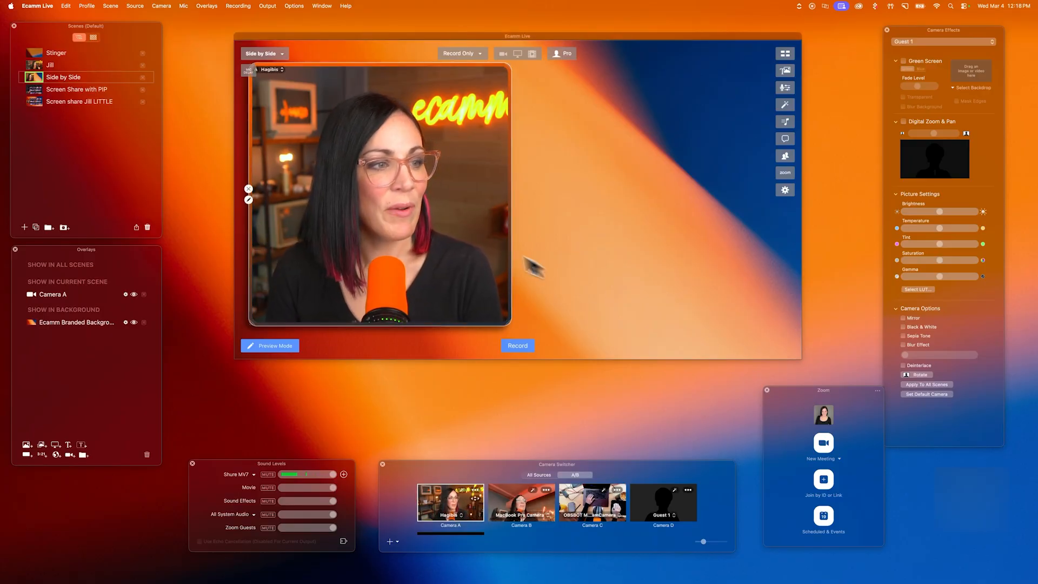
click(442, 219)
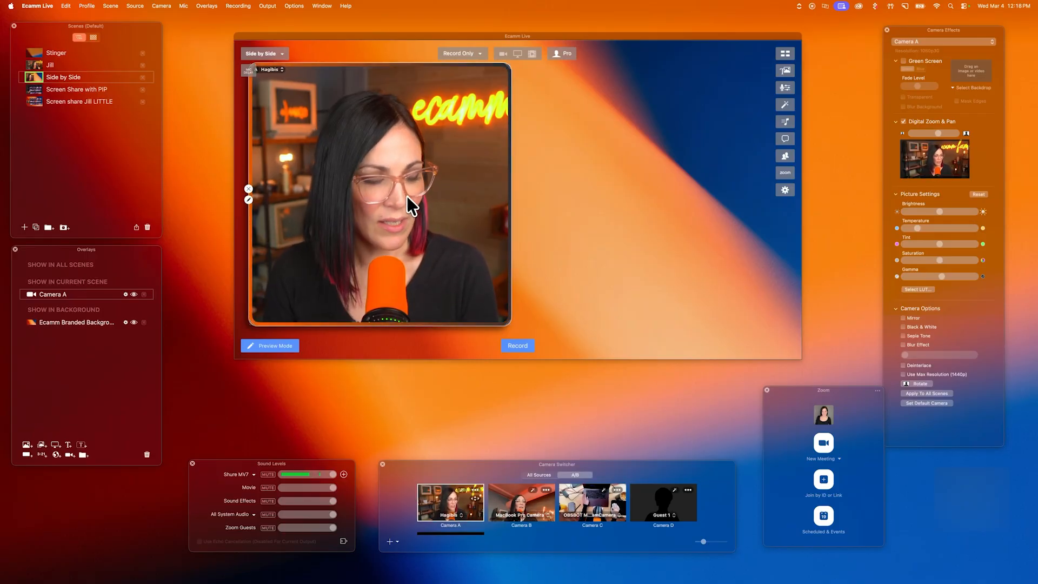
alt+drag(382, 193, 640, 199)
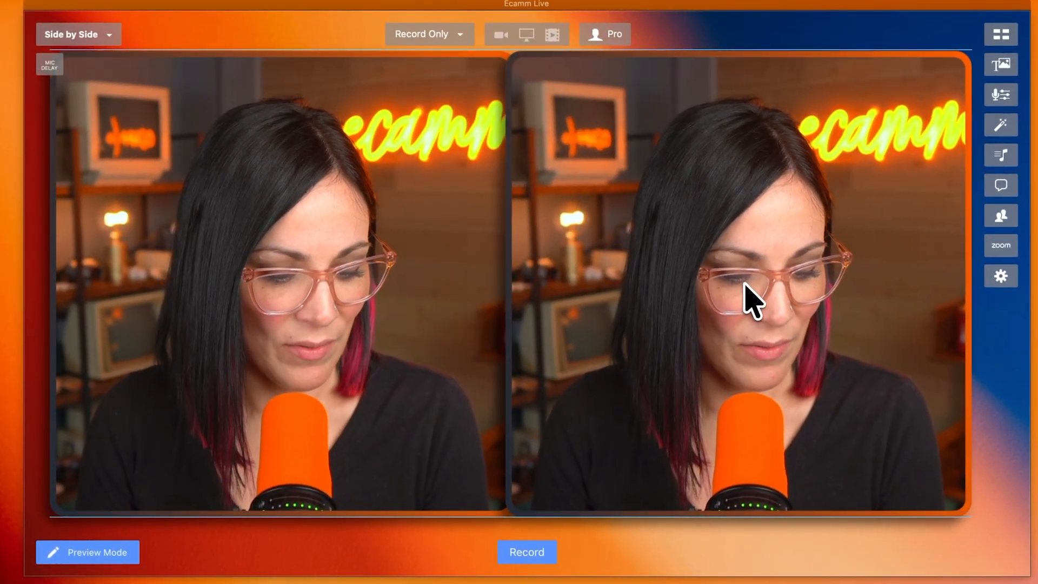
drag(745, 294, 798, 281)
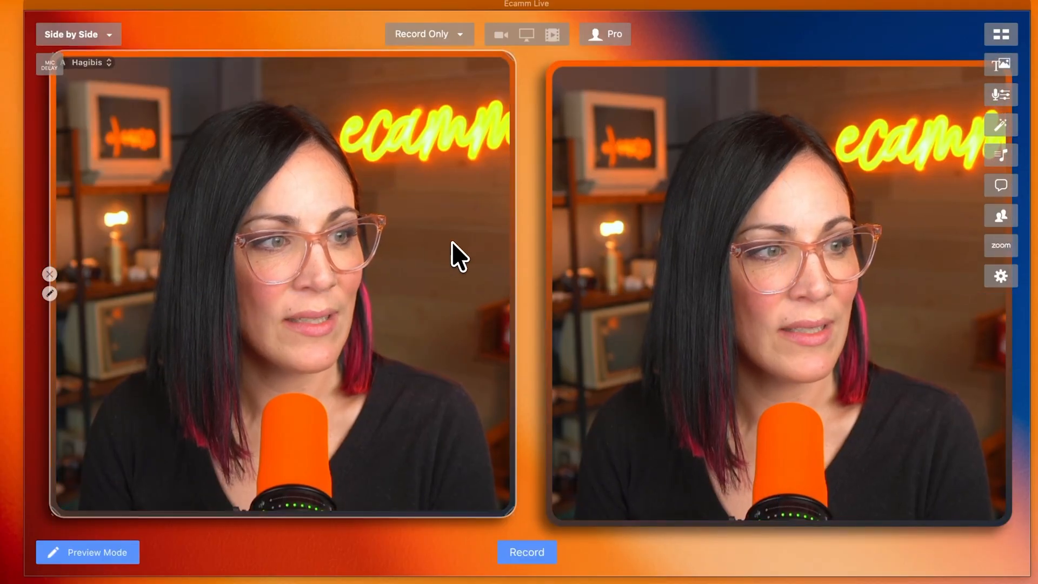
drag(451, 241, 442, 253)
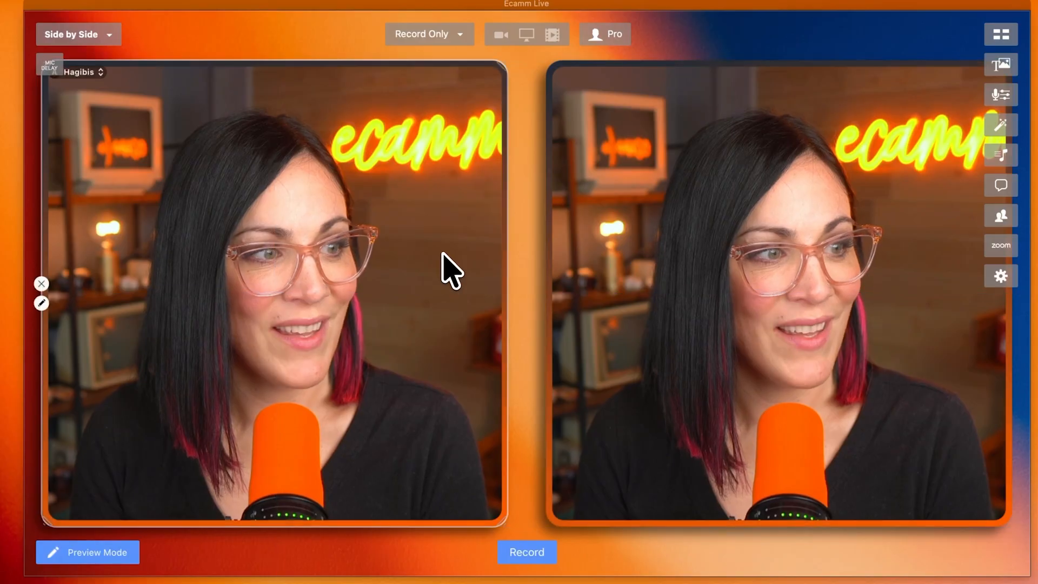
Set the video source of the duplicated camera overlay to Guest 1
double_click(680, 241)
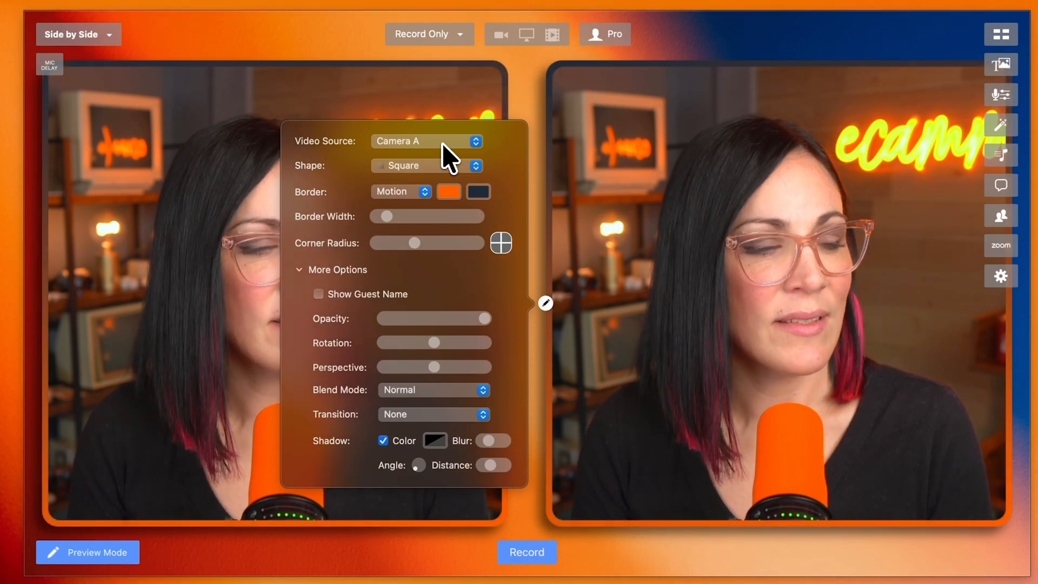
click(442, 142)
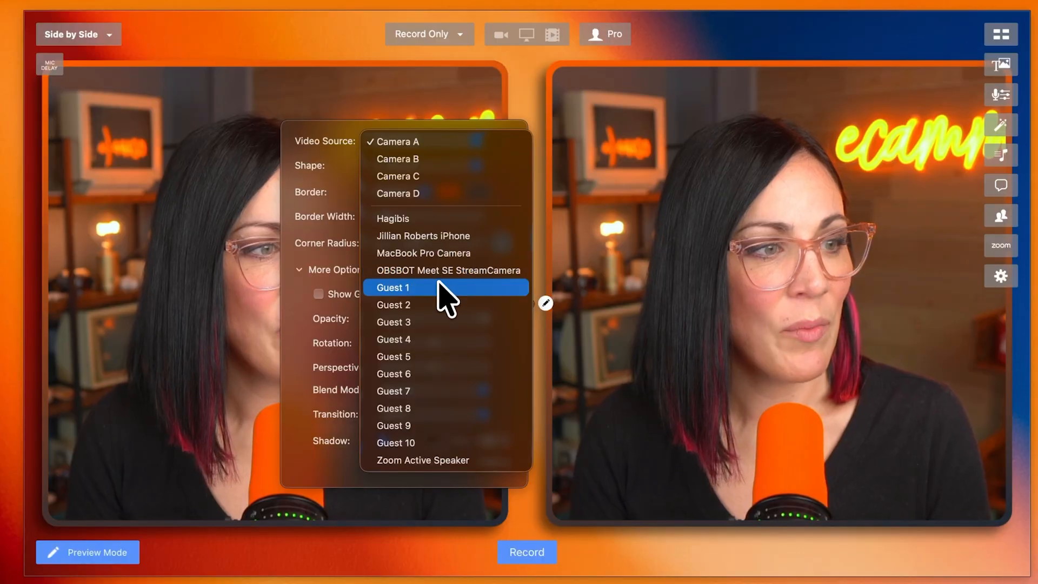
click(437, 287)
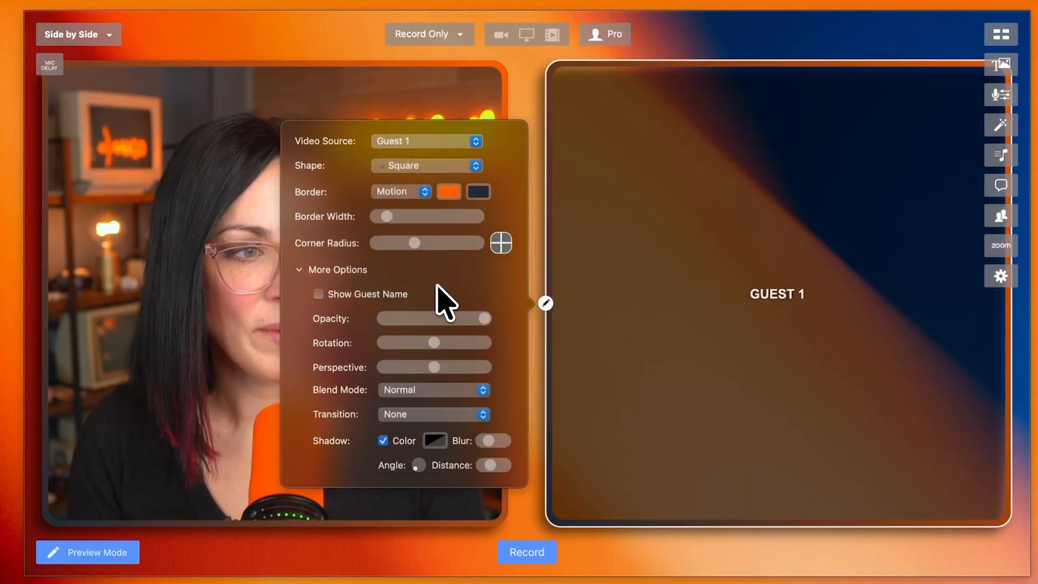
click(608, 307)
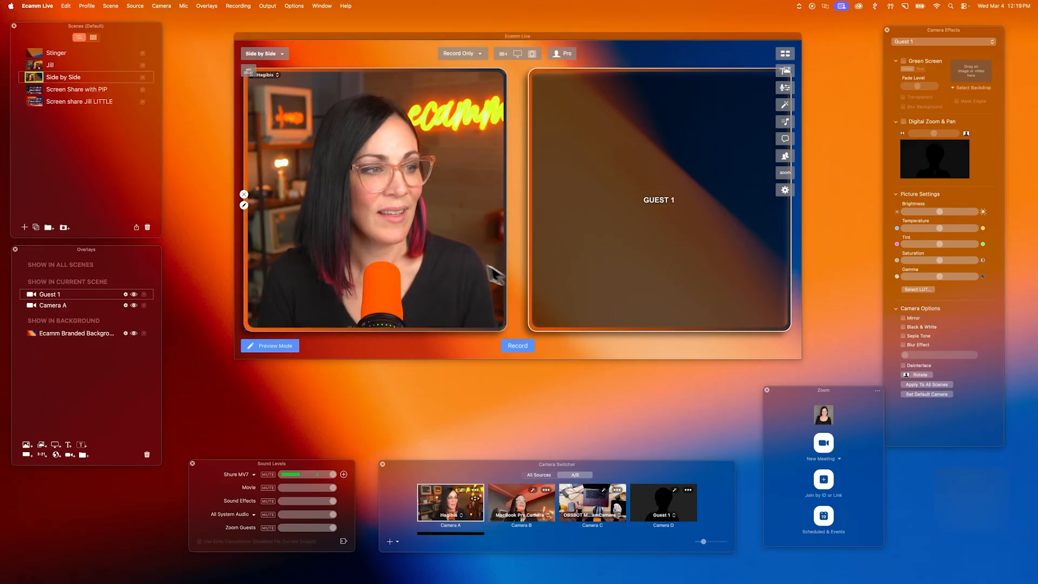
Increase the perspective of the Camera A overlay slightly so it angles toward the guest frame
click(403, 233)
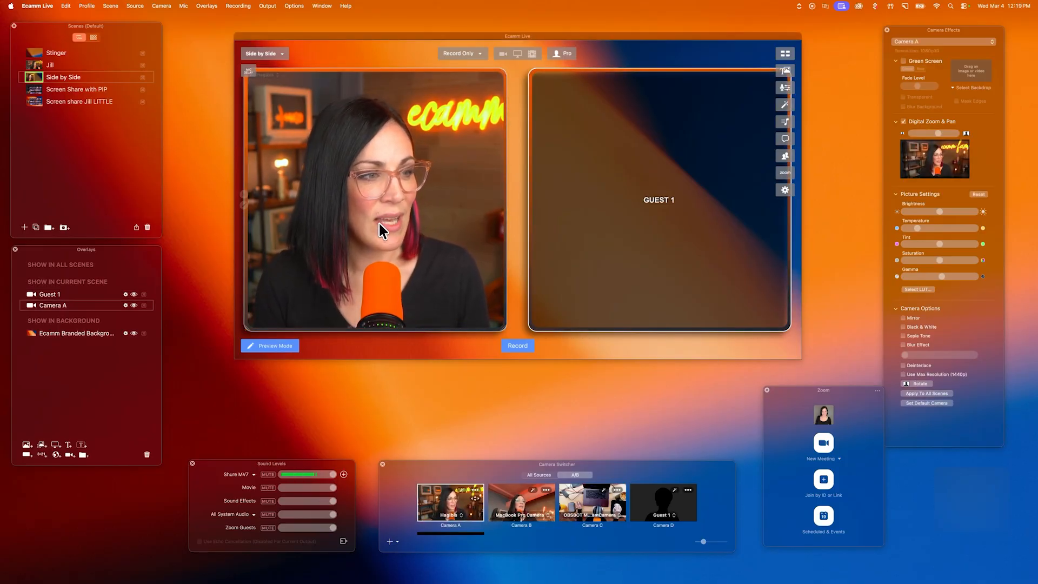
click(244, 206)
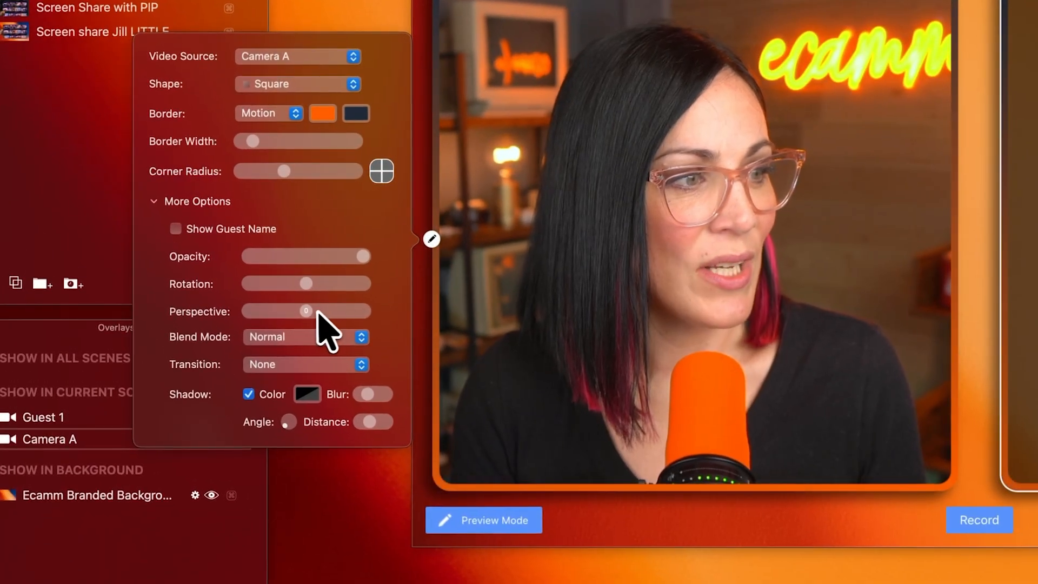
drag(308, 312, 311, 314)
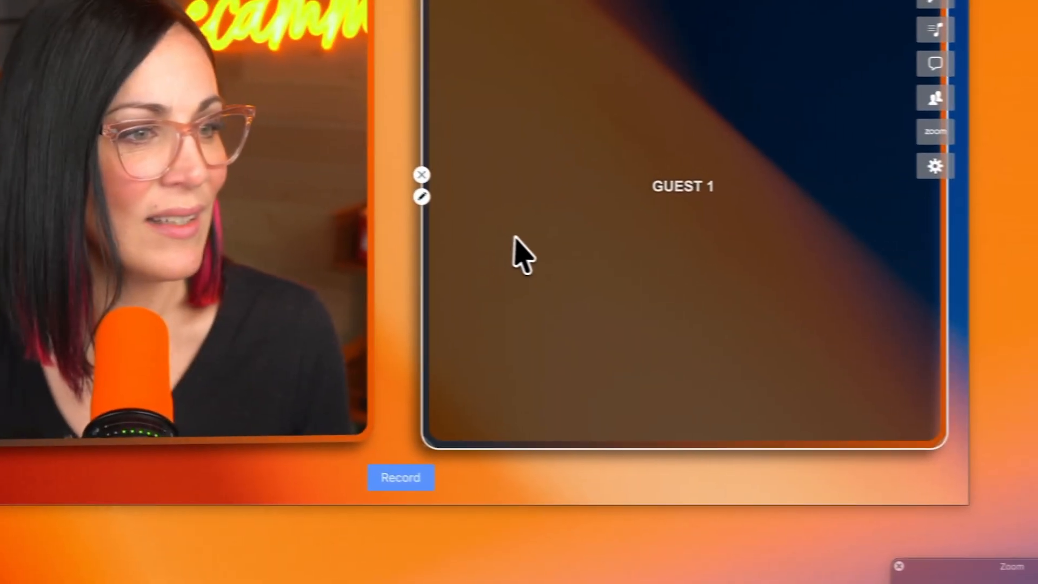
Reduce the Guest 1 overlay's perspective slightly to mirror Camera A, and turn its shadow angle toward the lower right
click(422, 197)
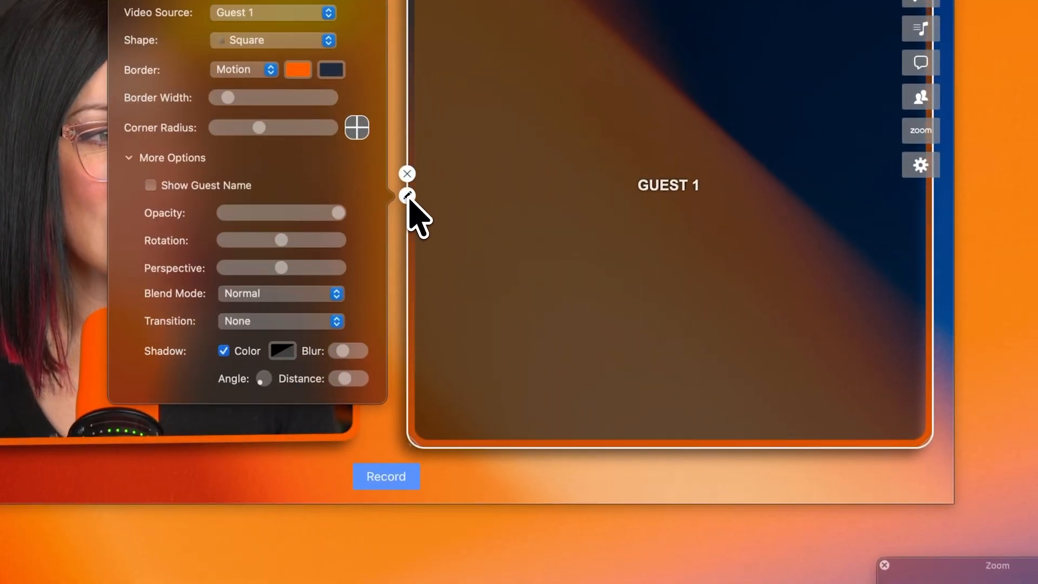
drag(282, 268, 279, 268)
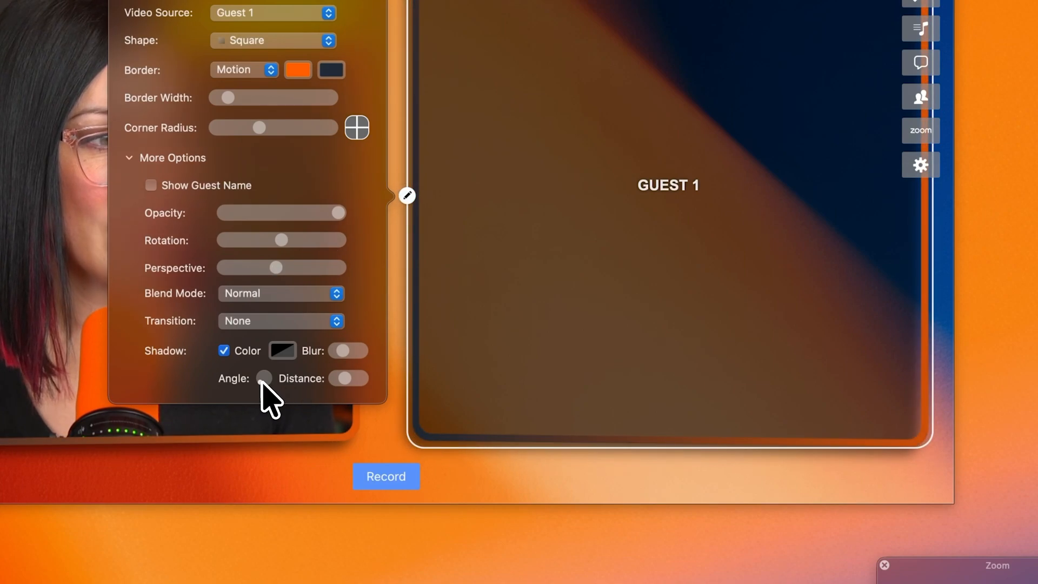
drag(261, 381, 272, 385)
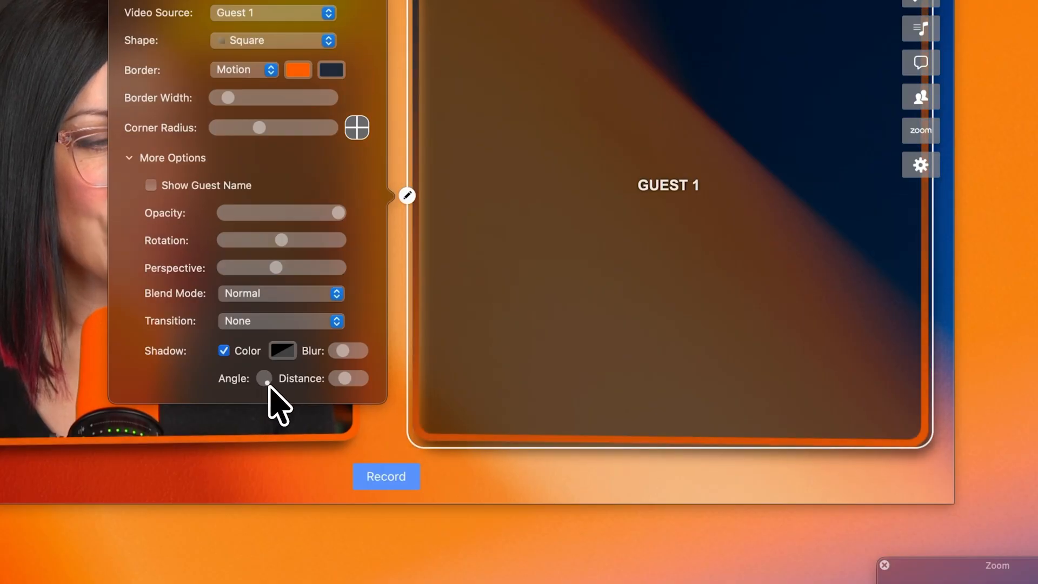
click(520, 358)
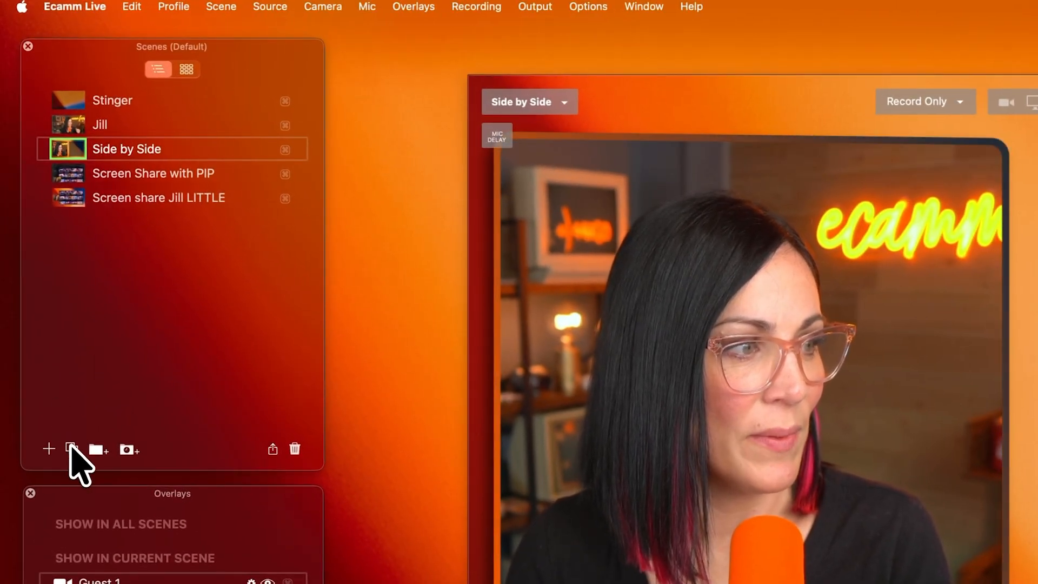
Duplicate the Side by Side scene and name the copy Guest Only
click(71, 445)
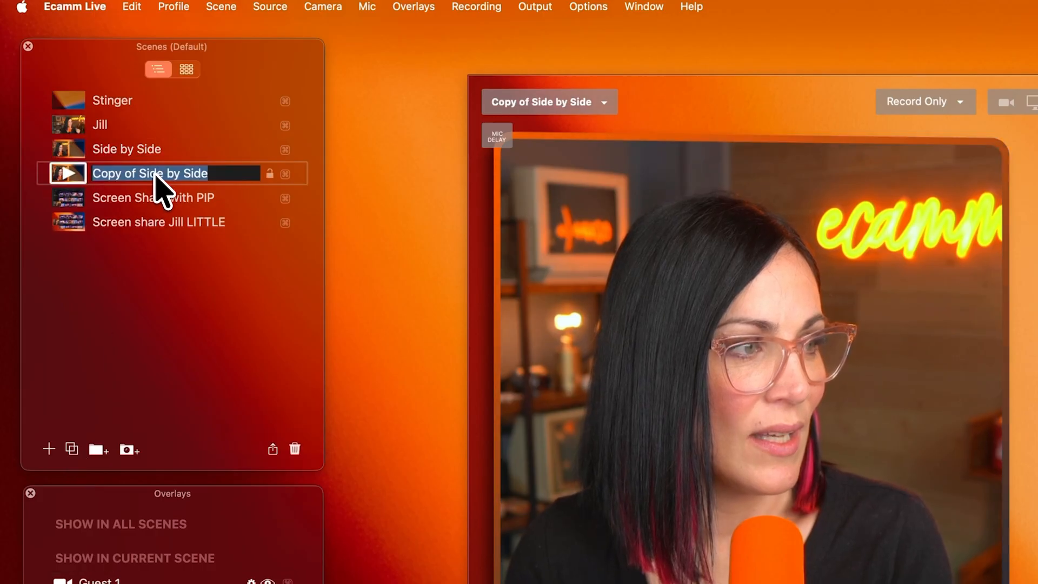
text(Guest Only)
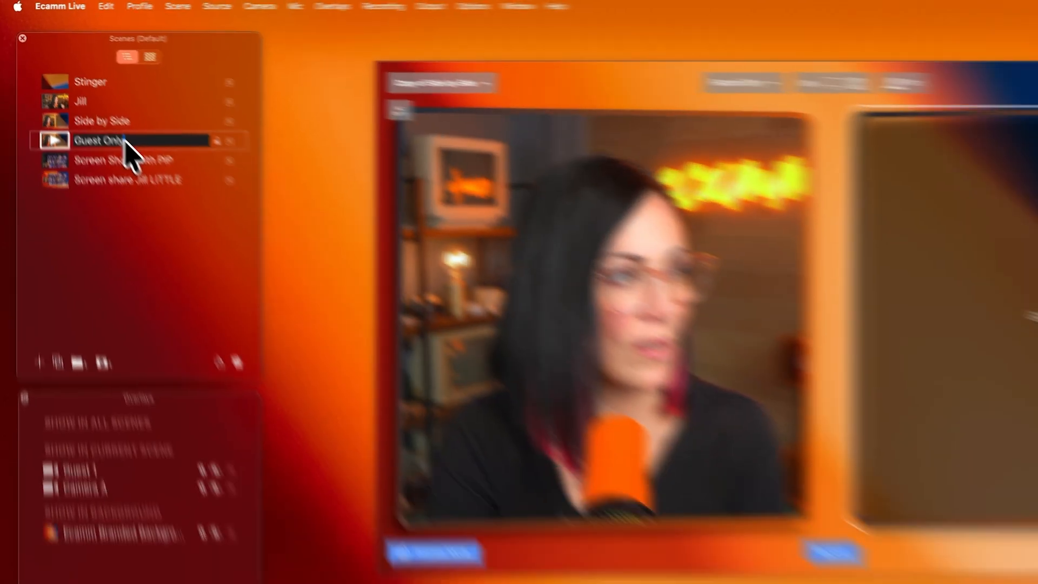
key(Return)
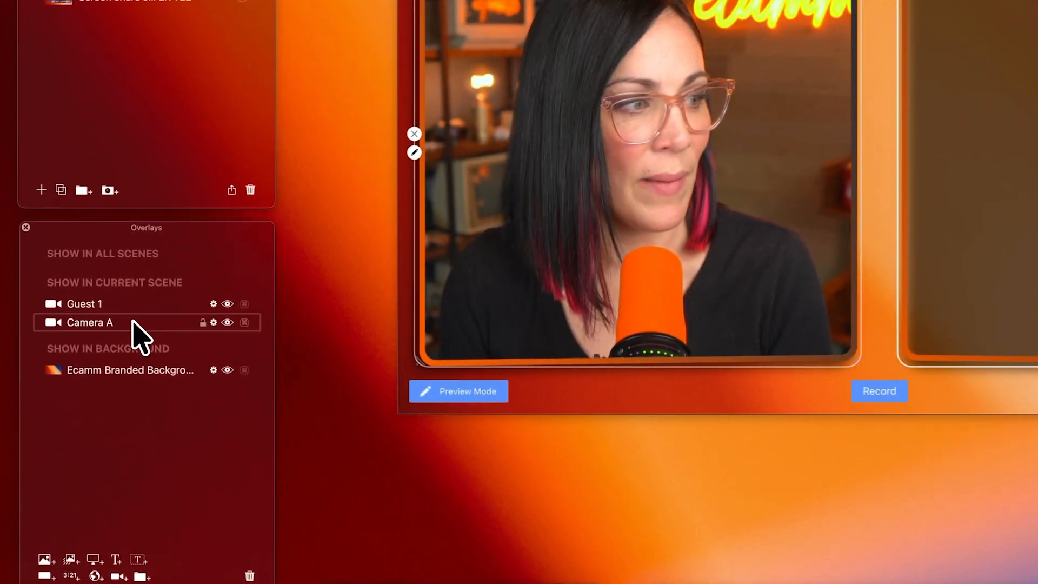
Delete the Camera A overlay from the Guest Only scene and return the Guest 1 overlay's perspective to neutral
key(BackSpace)
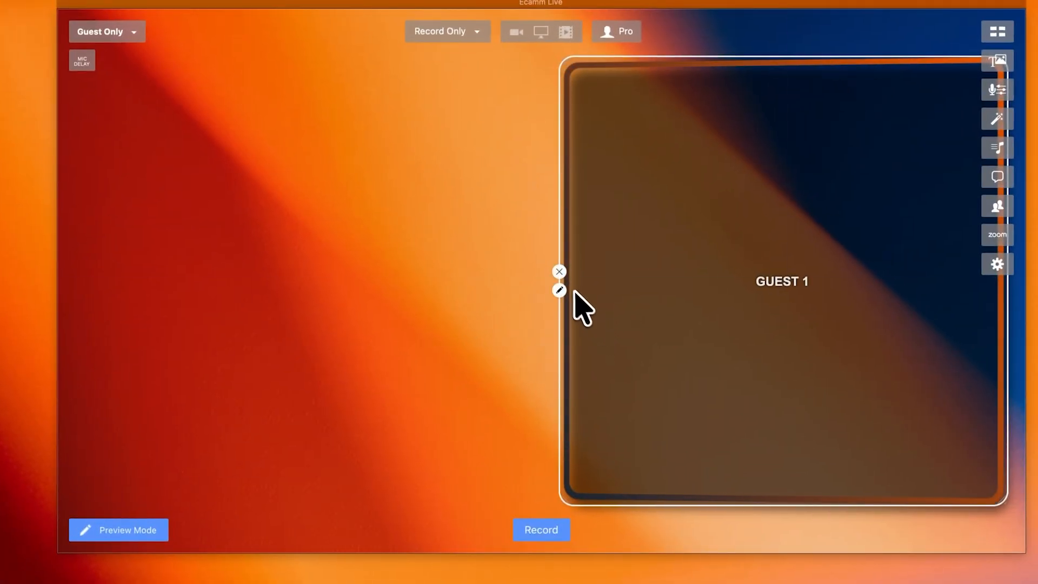
click(559, 291)
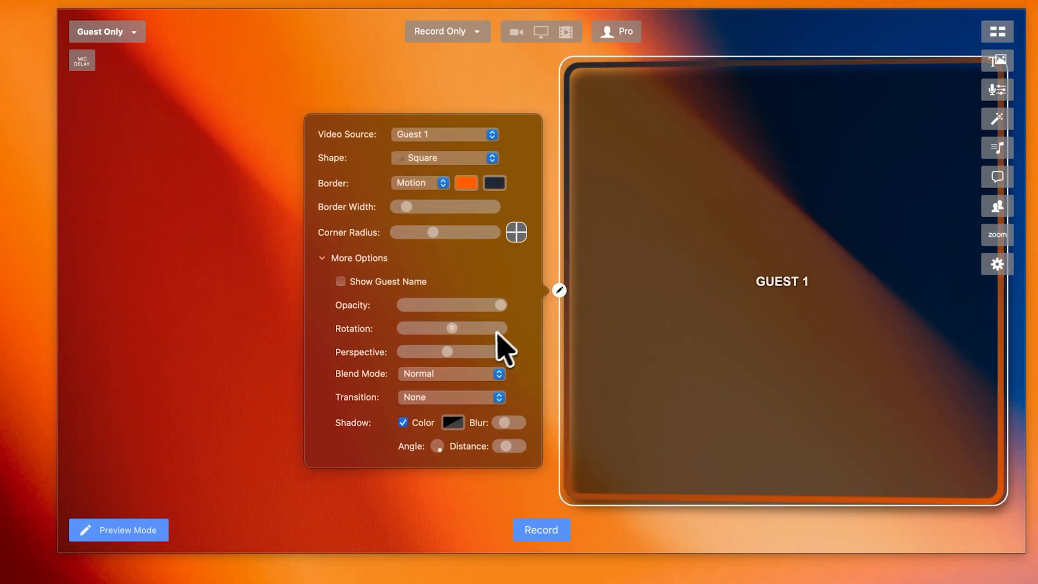
drag(448, 351, 453, 353)
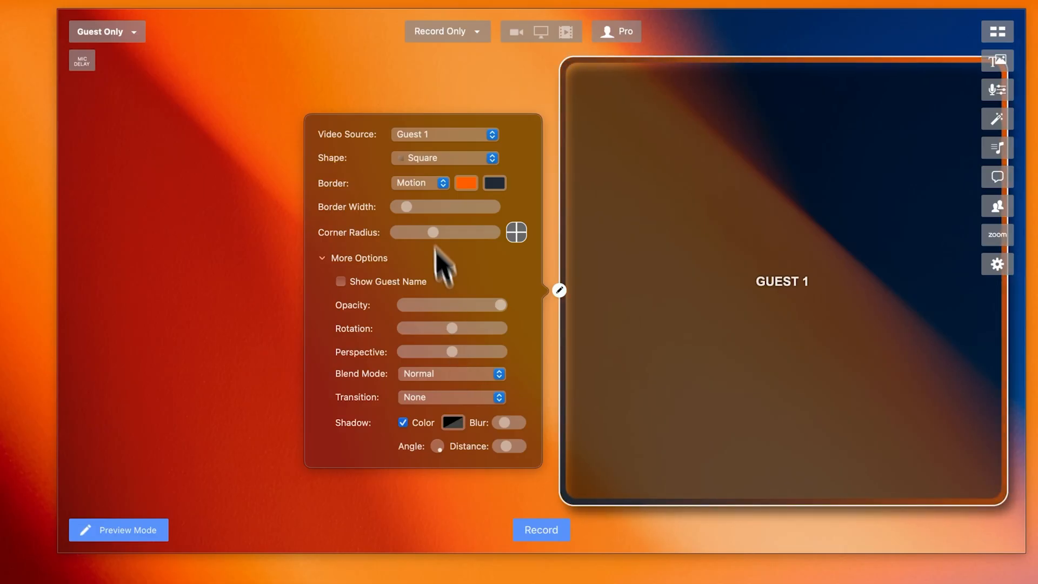
Change the Guest 1 overlay's shape to Wide (16:9) and center it as a large frame within the scene
click(444, 159)
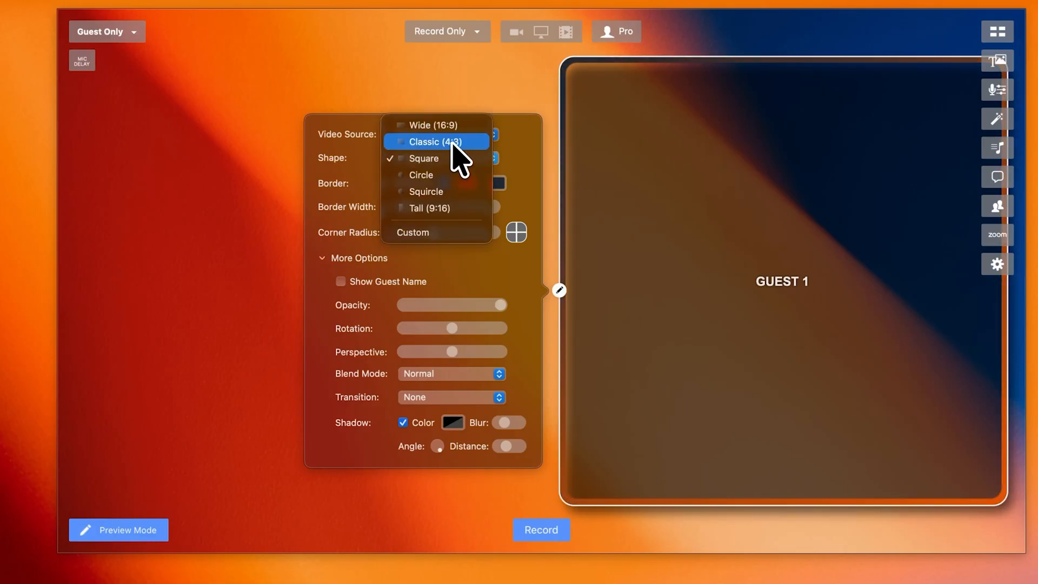
click(451, 142)
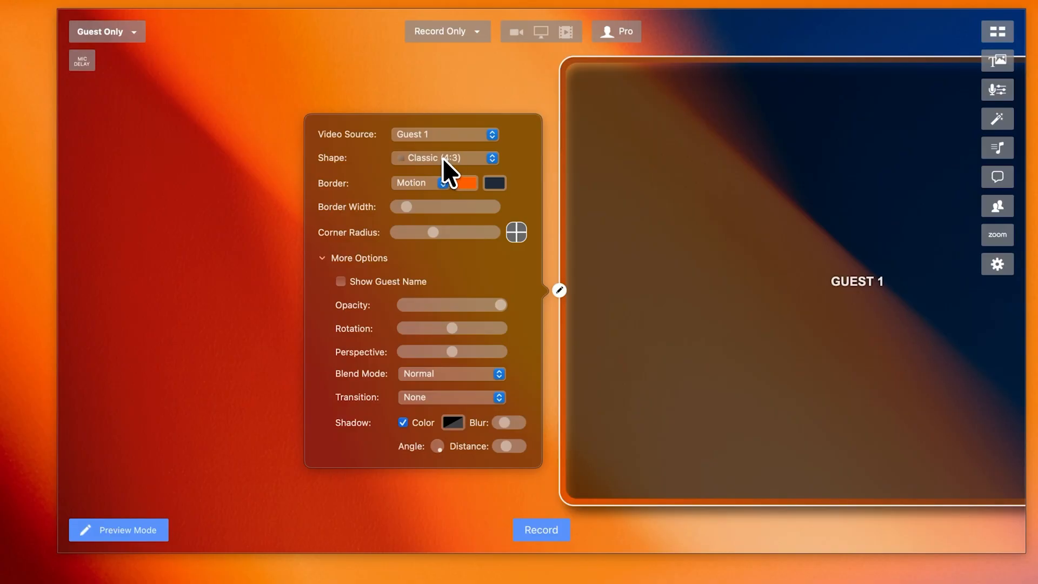
click(442, 157)
click(448, 142)
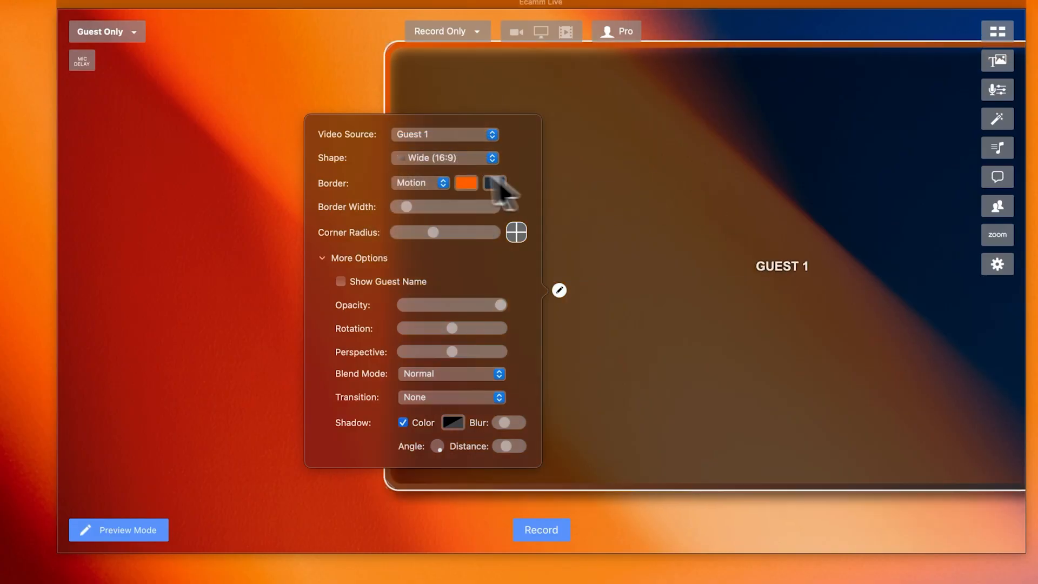
drag(301, 187, 275, 178)
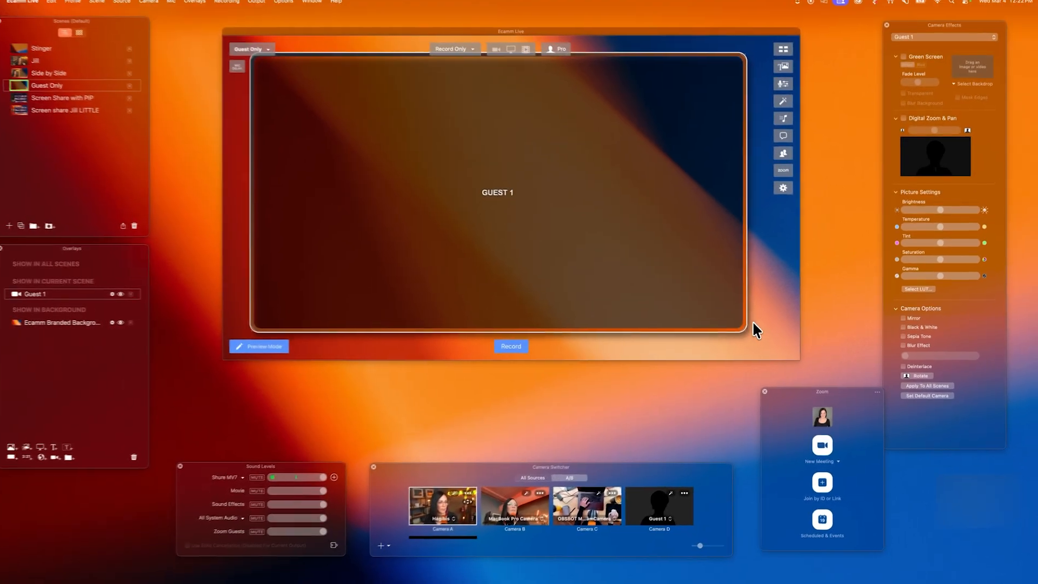
mouse_move(674, 270)
mouse_down()
mouse_move(683, 268)
mouse_move(672, 273)
mouse_up()
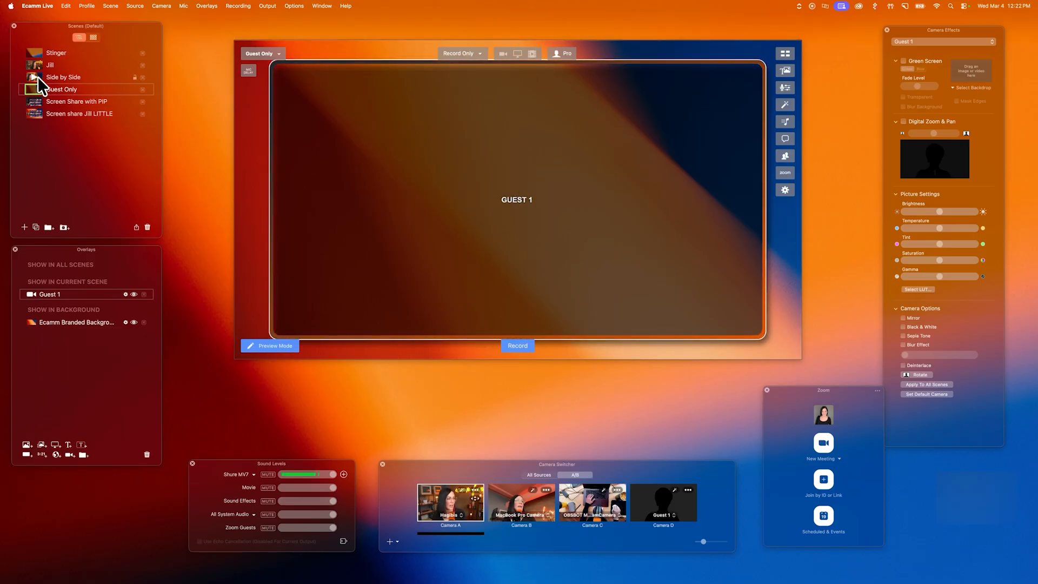
Preview the Side by Side, Guest Only and host-only scenes by switching between them
click(38, 77)
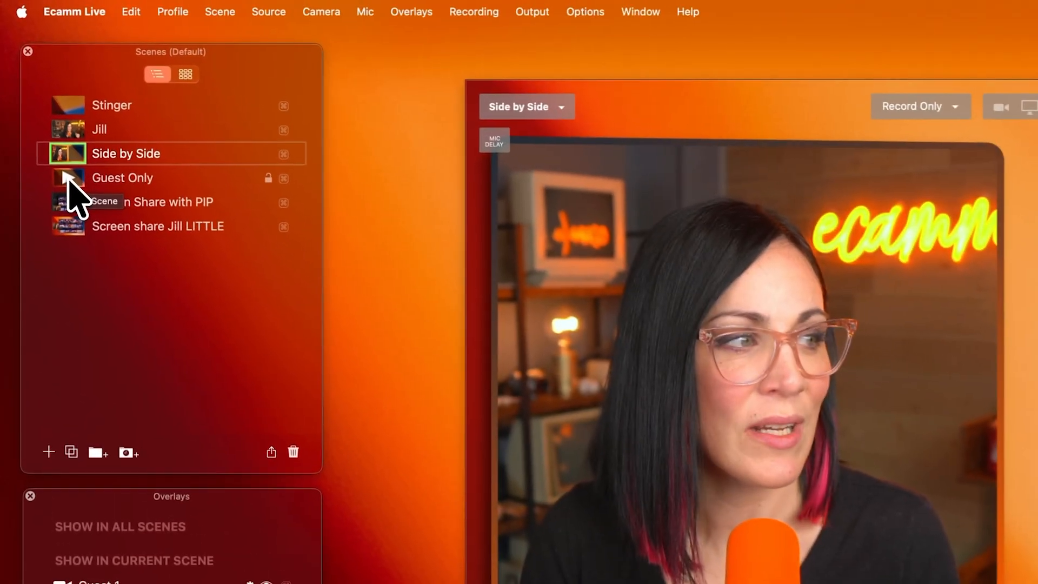
click(67, 177)
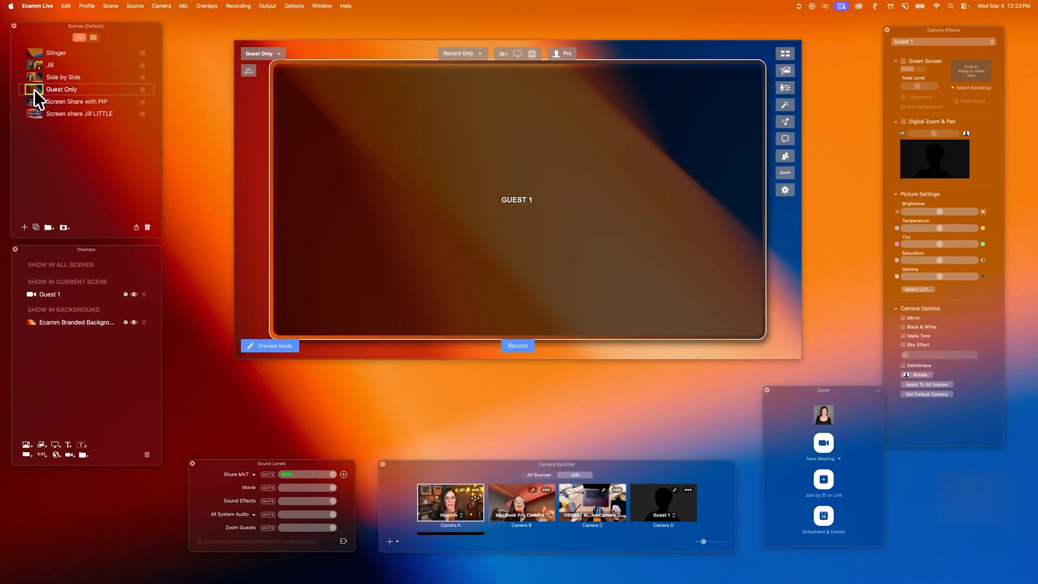
click(37, 77)
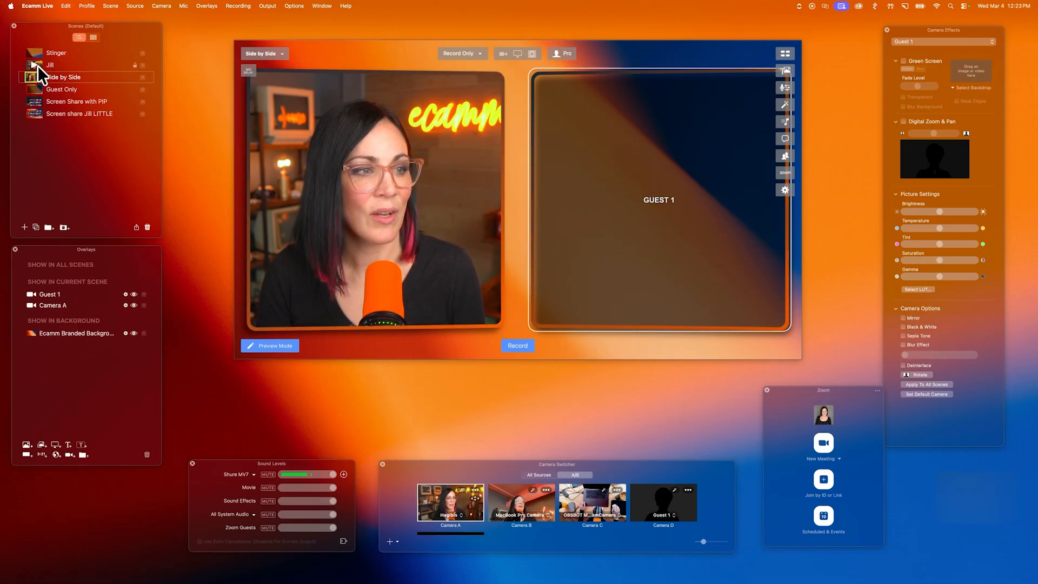
click(37, 66)
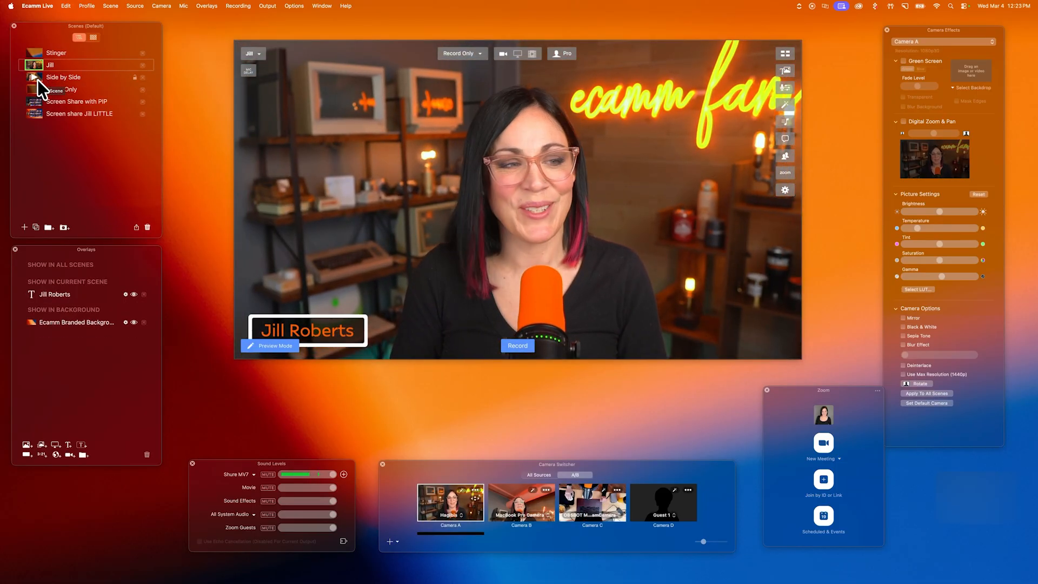
Duplicate the Guest Only scene and name the copy with the host's first name followed by "Only Centered"
click(54, 89)
click(36, 227)
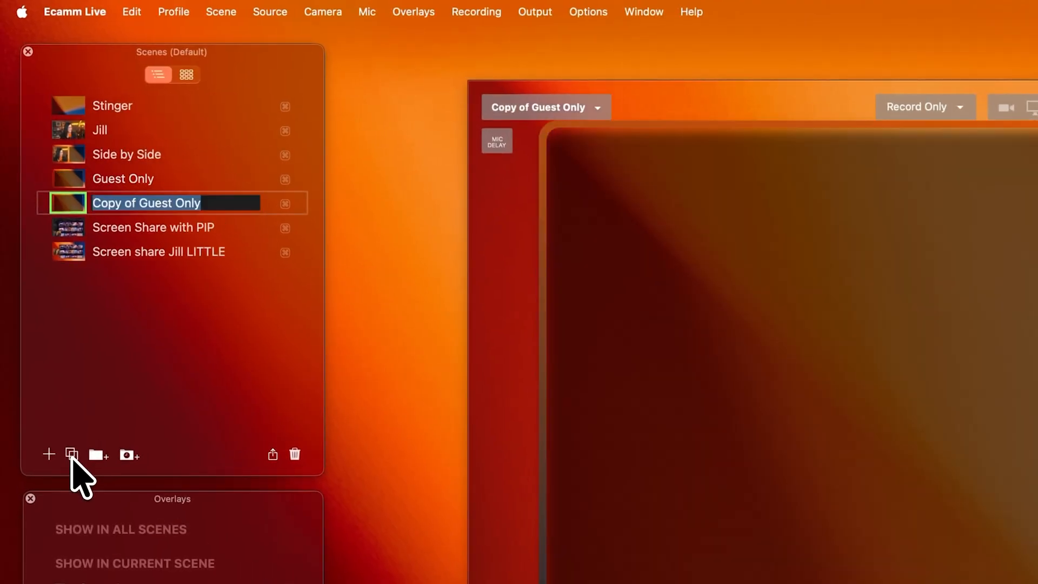
text(J)
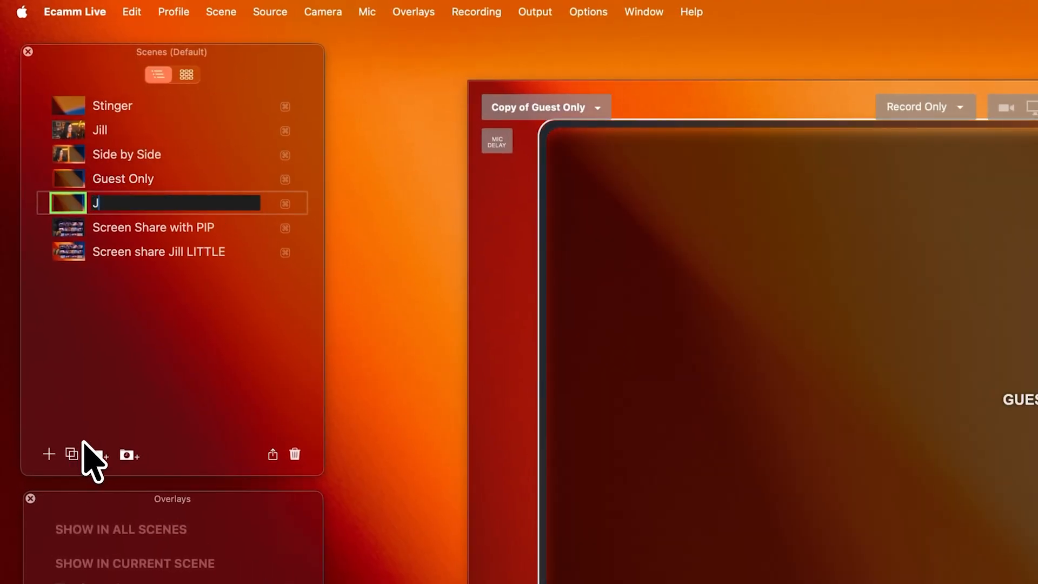
text(ill Only Cente)
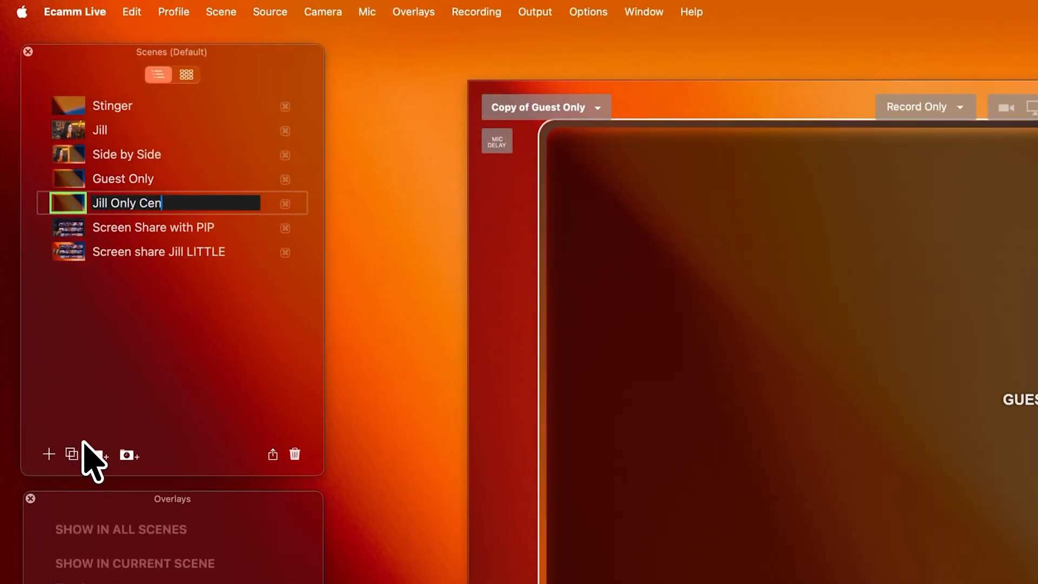
text(red)
key(Return)
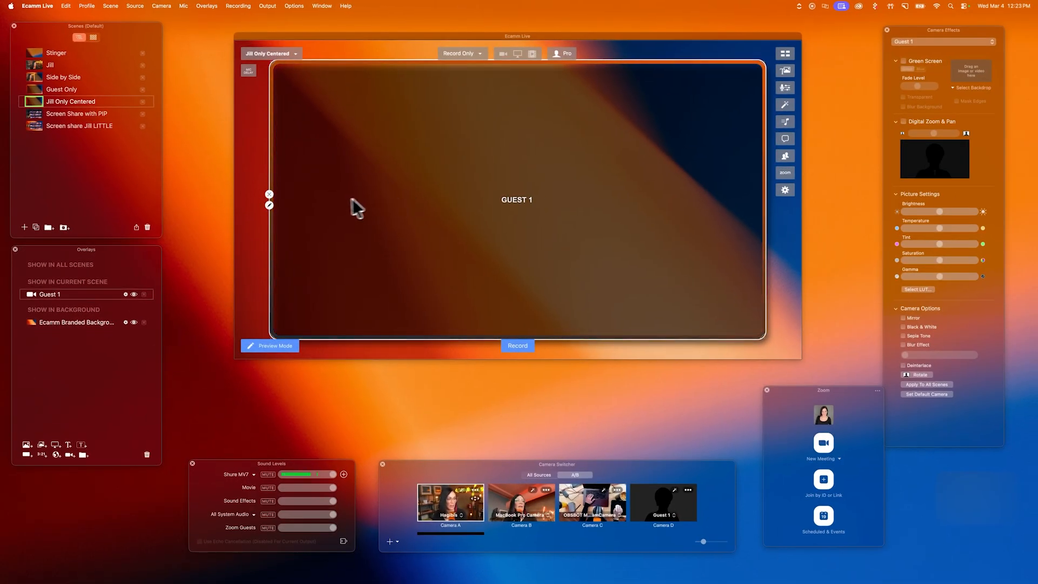
Set the video source of the new centered scene's guest overlay to Camera A and move the scene directly above Side by Side
double_click(327, 202)
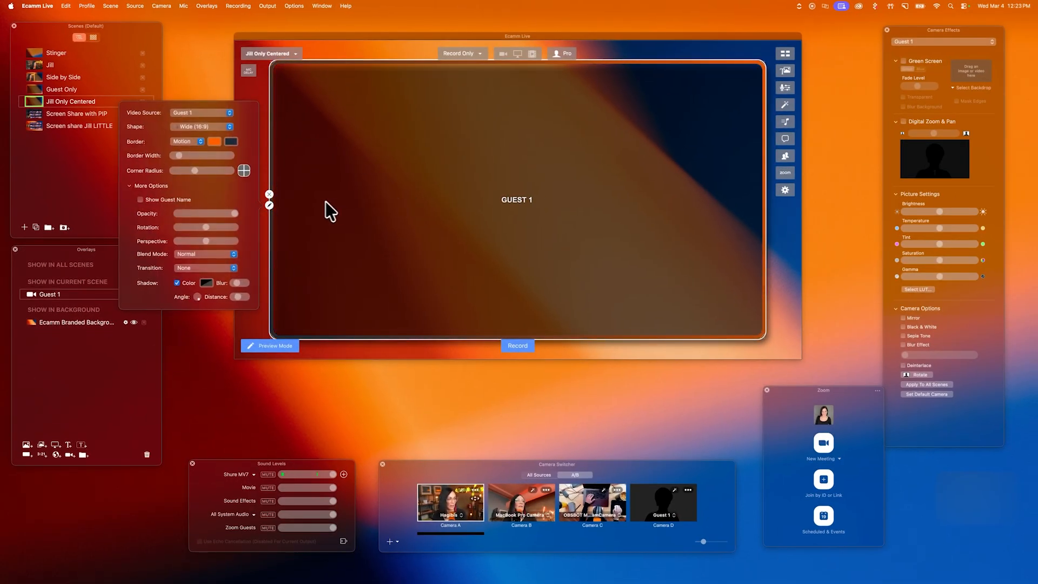
click(221, 114)
click(205, 32)
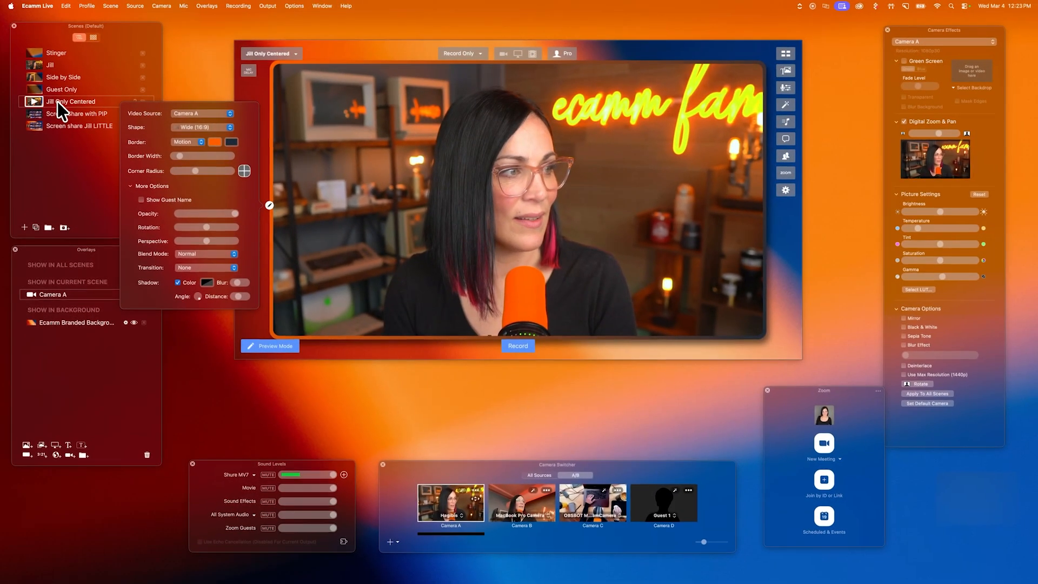
drag(57, 102, 60, 73)
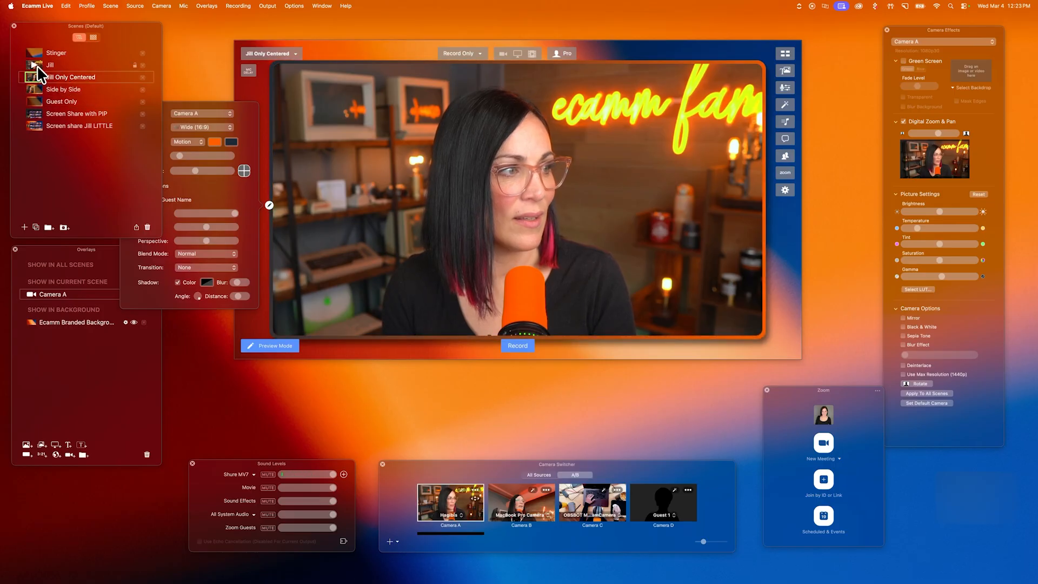
Preview the full-screen host, centered host, Side by Side and Guest Only scenes by switching between them
click(36, 65)
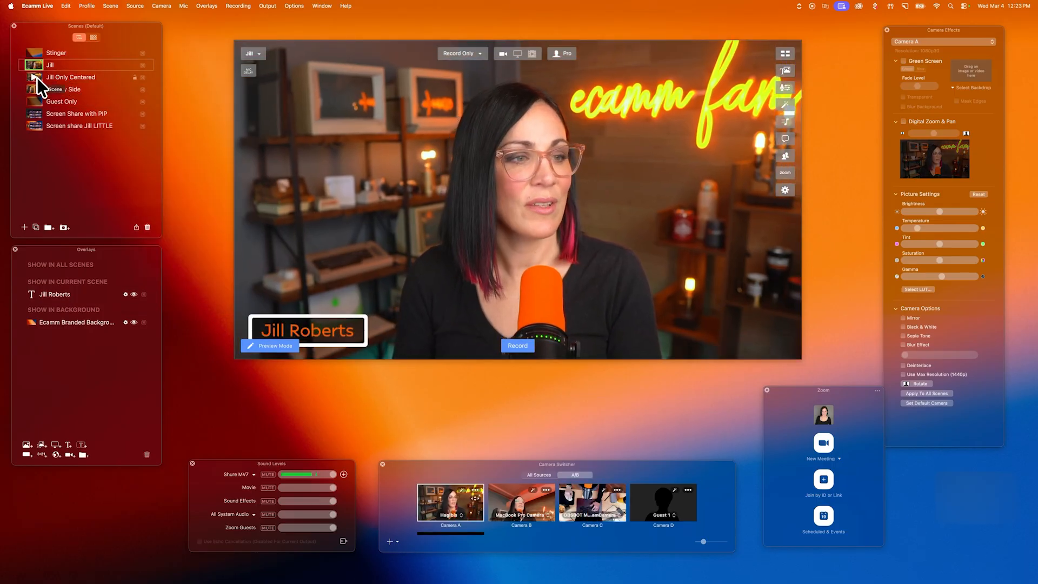
click(36, 76)
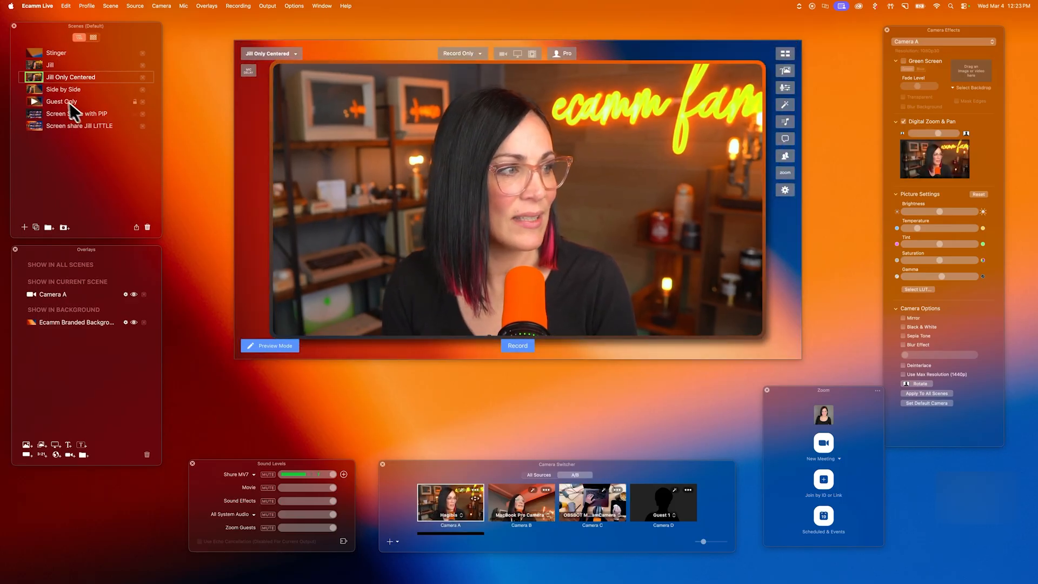
click(36, 89)
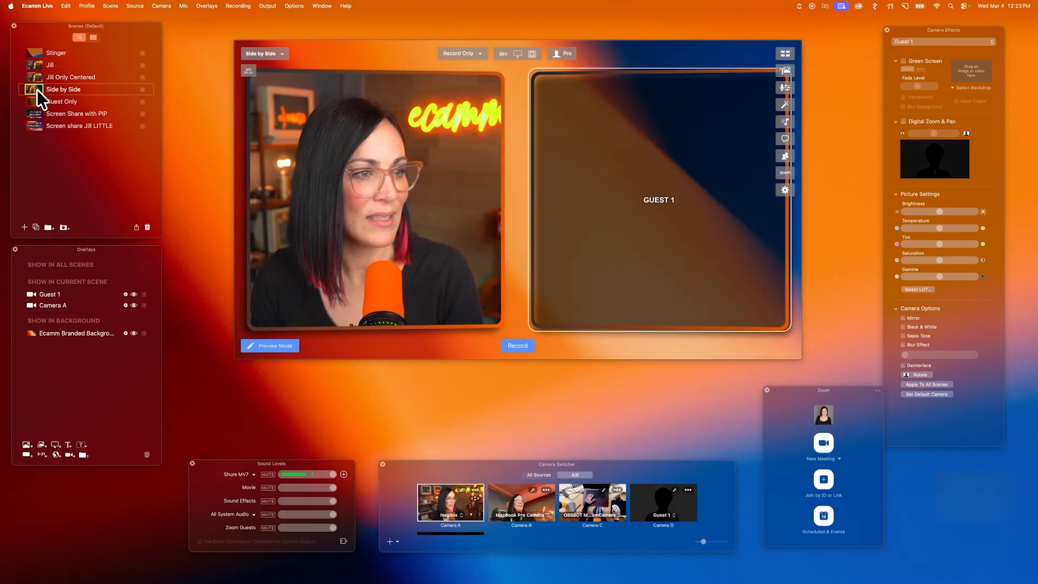
click(34, 100)
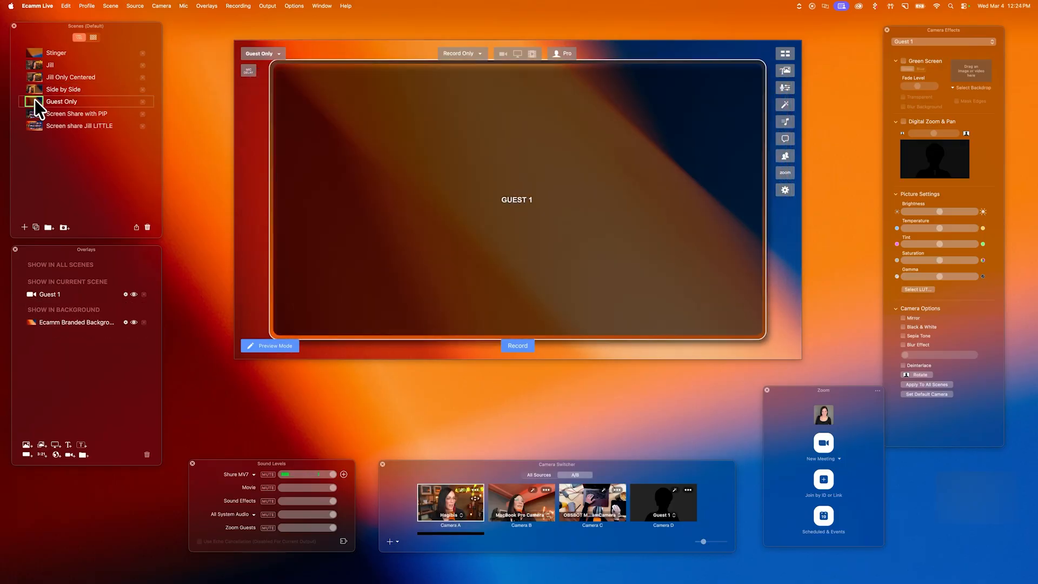
click(36, 79)
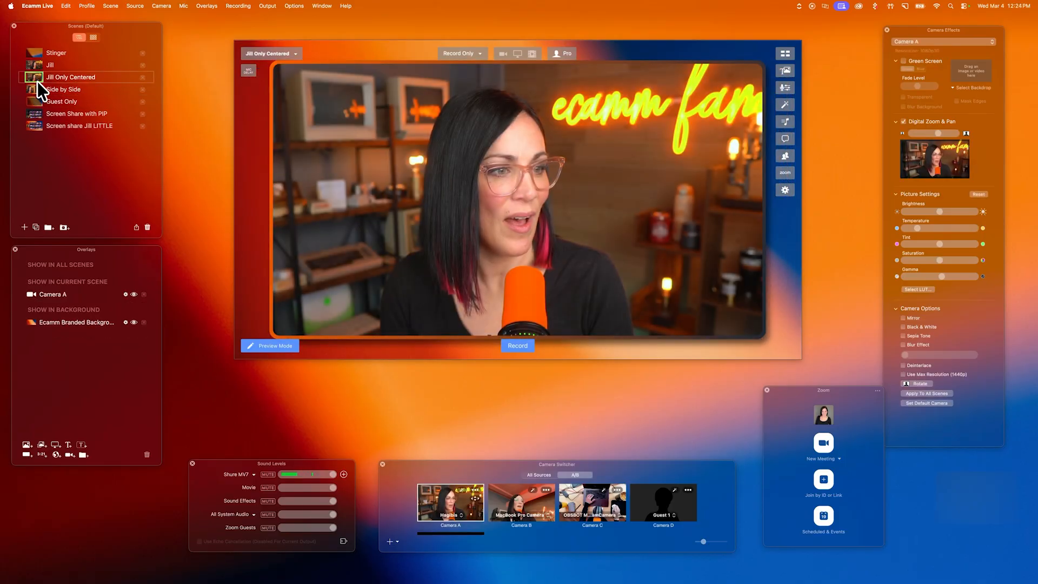
click(34, 91)
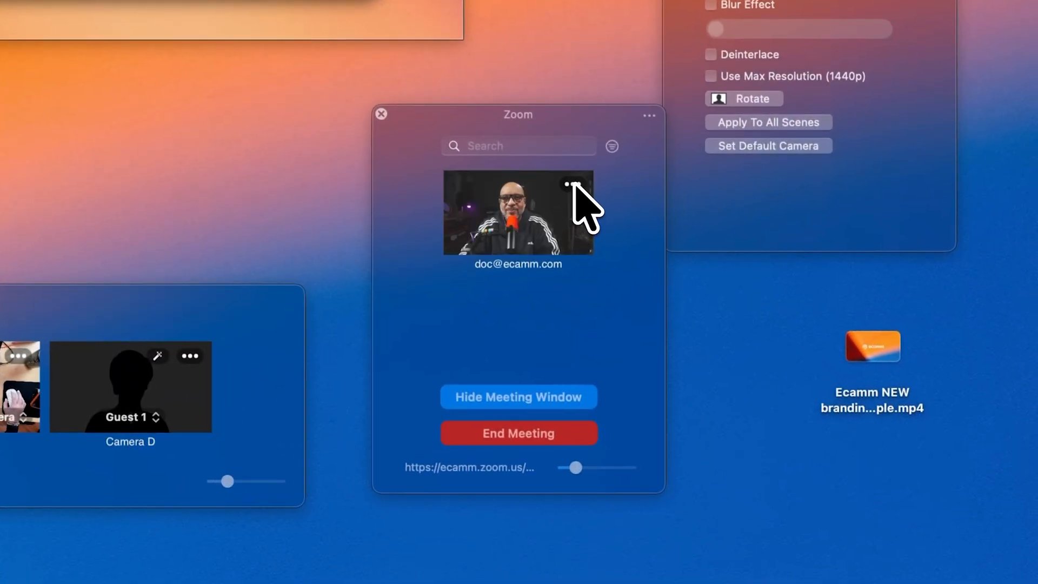
Assign the connected Zoom participant to the Guest 1 placeholder
click(572, 185)
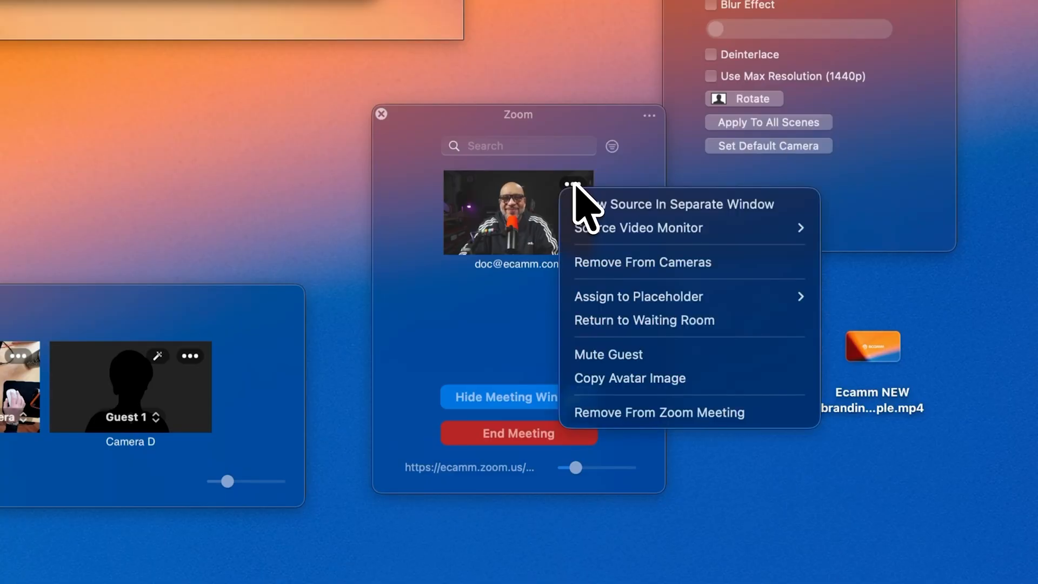
mouse_move(620, 297)
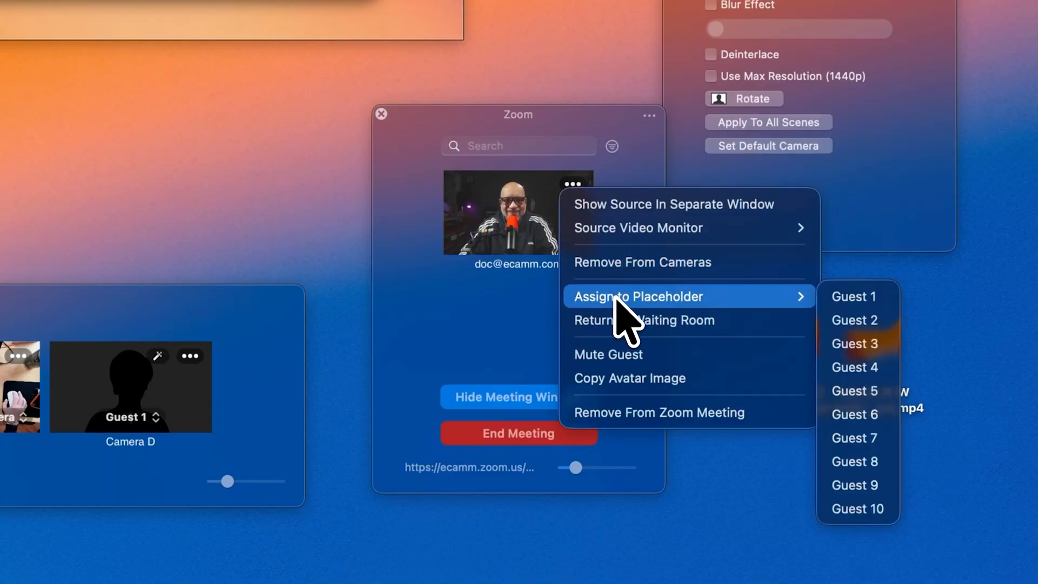
click(860, 296)
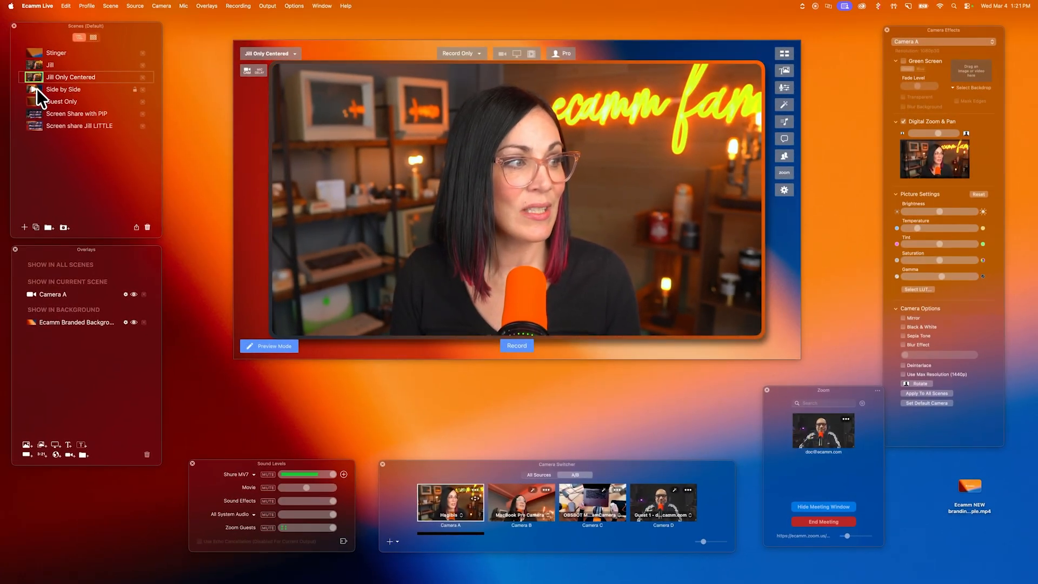
Check the live guest in the Side by Side and Guest Only scenes, ending on Side by Side
click(37, 88)
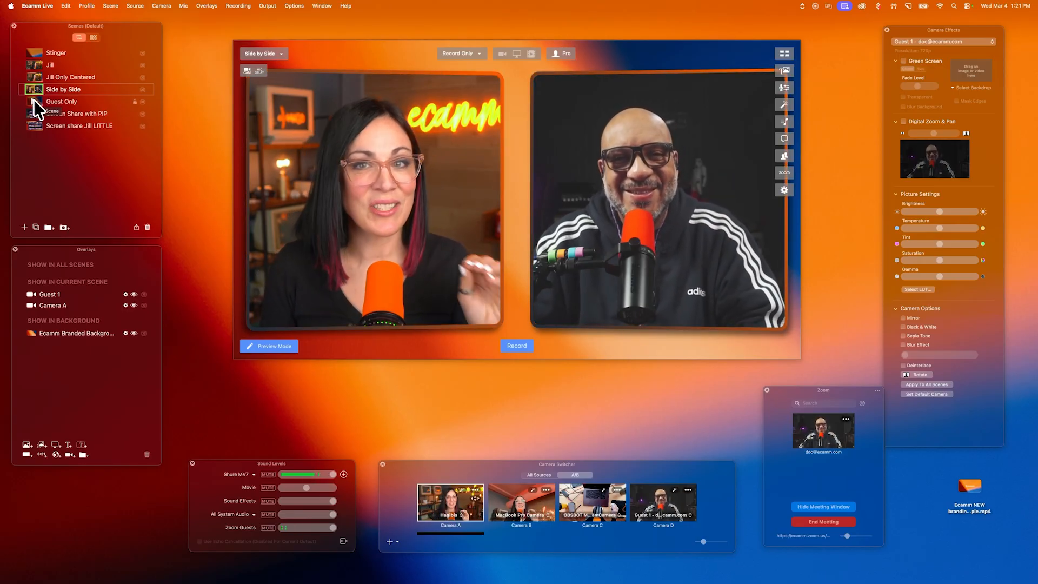
click(34, 100)
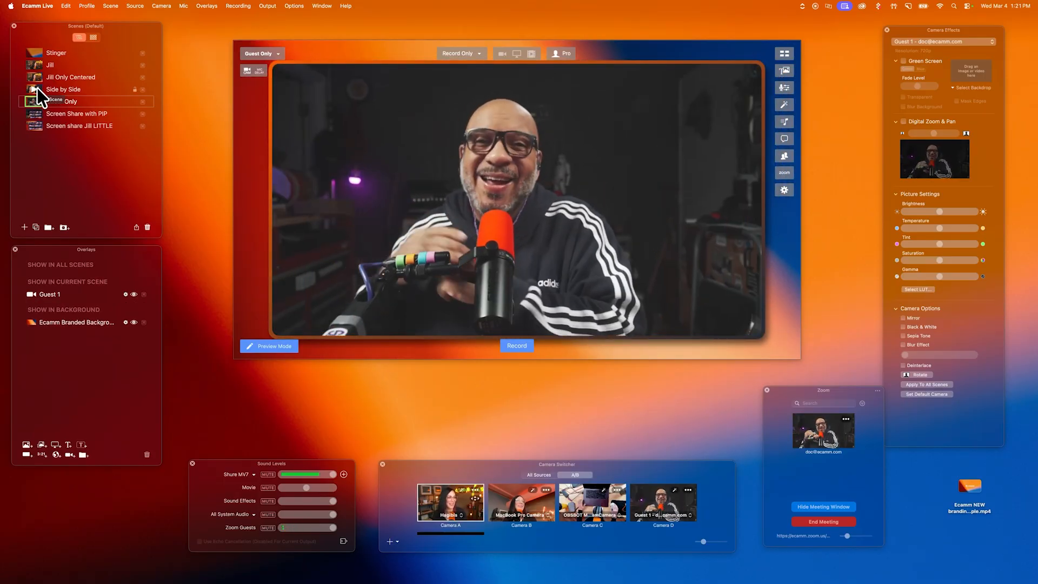
click(37, 88)
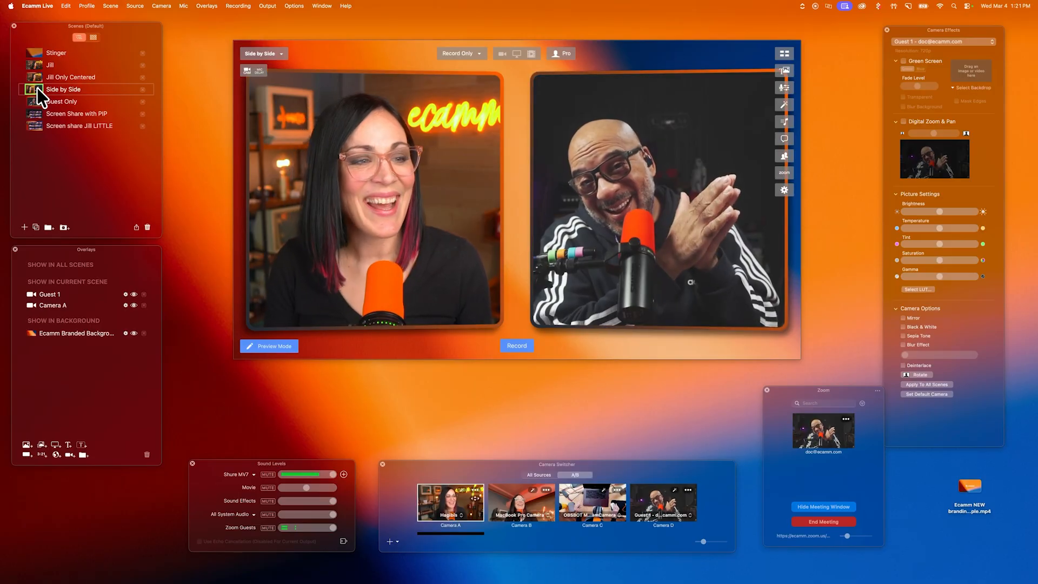